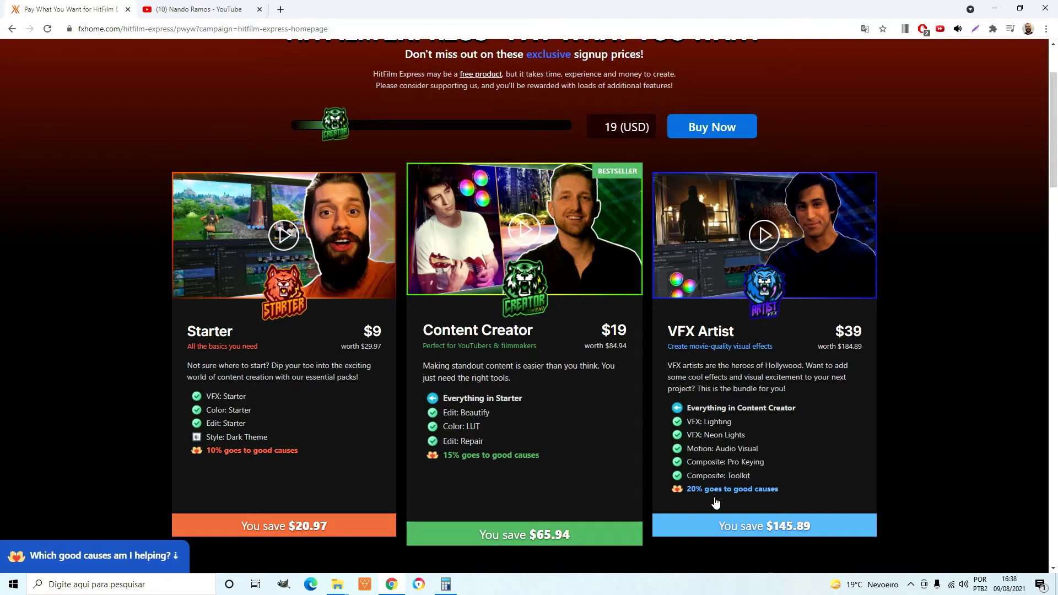
Review the HitFilm Express bundles, set the contribution to 0 USD and proceed to the free download form
scroll(696, 451, down, 2)
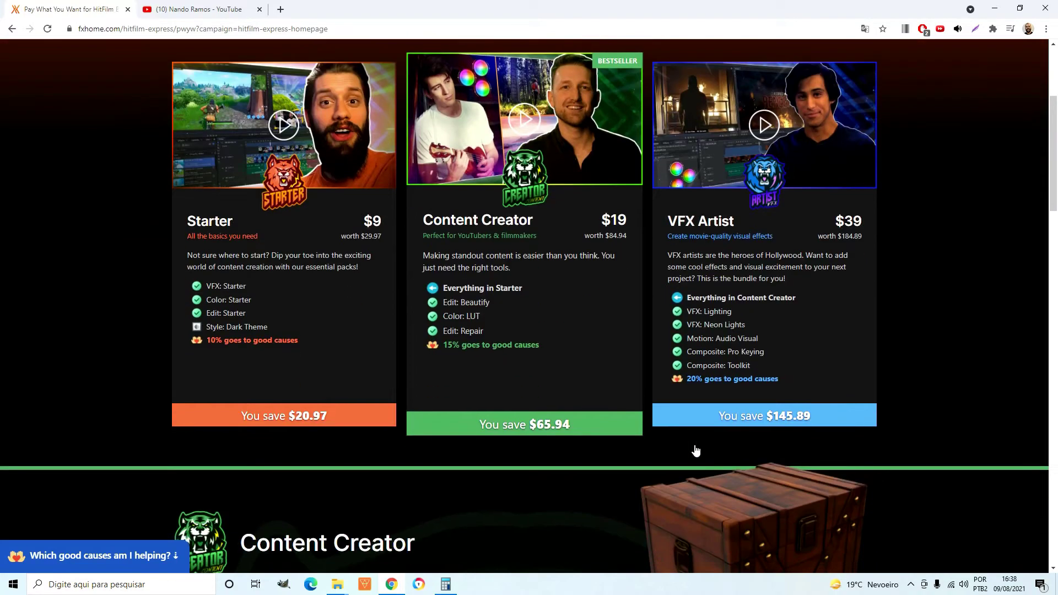
scroll(696, 451, down, 5)
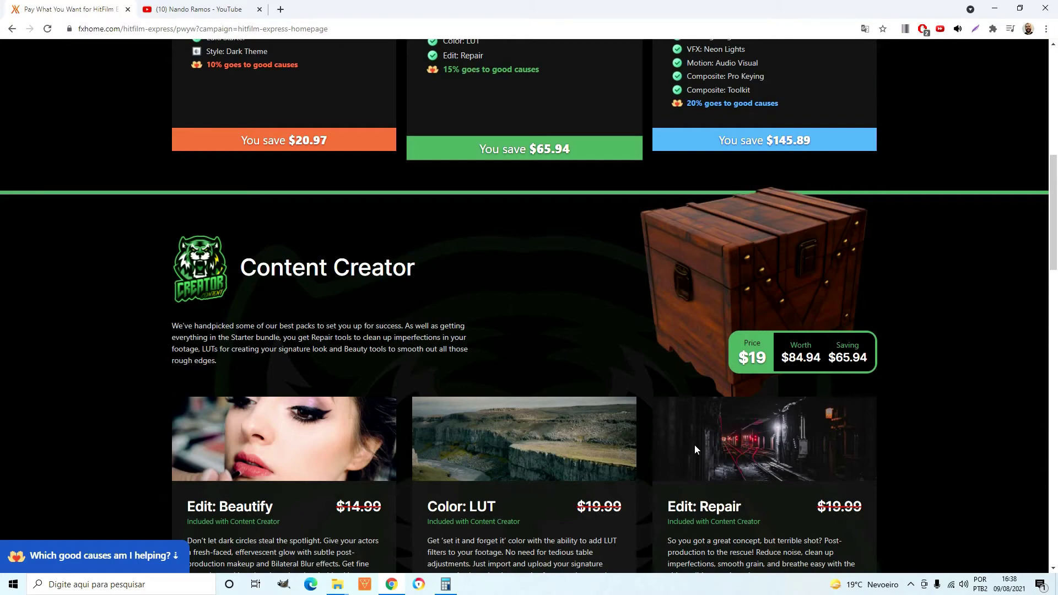
scroll(694, 449, up, 9)
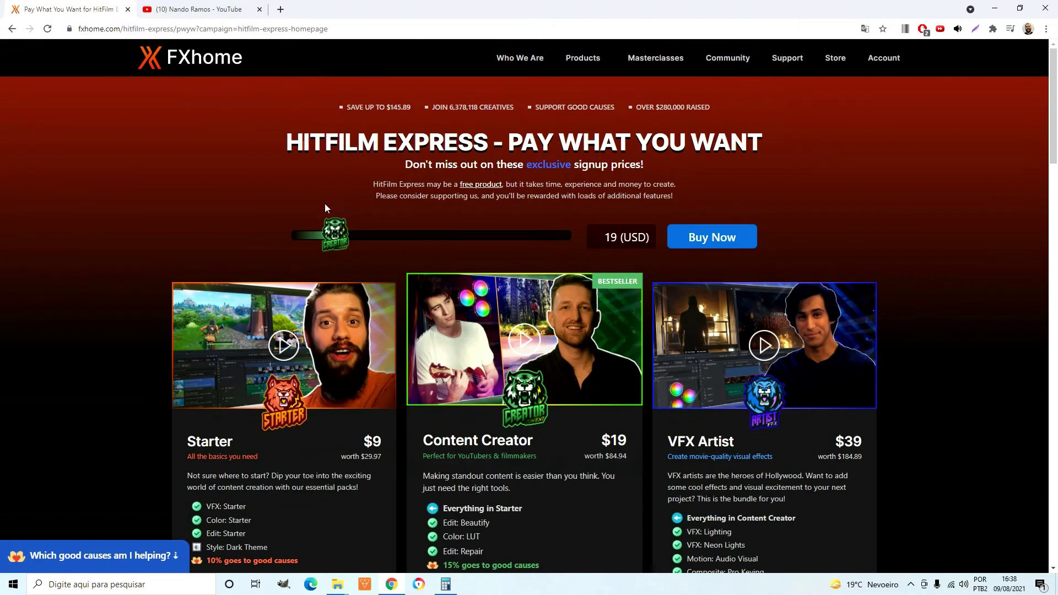
drag(334, 241, 281, 244)
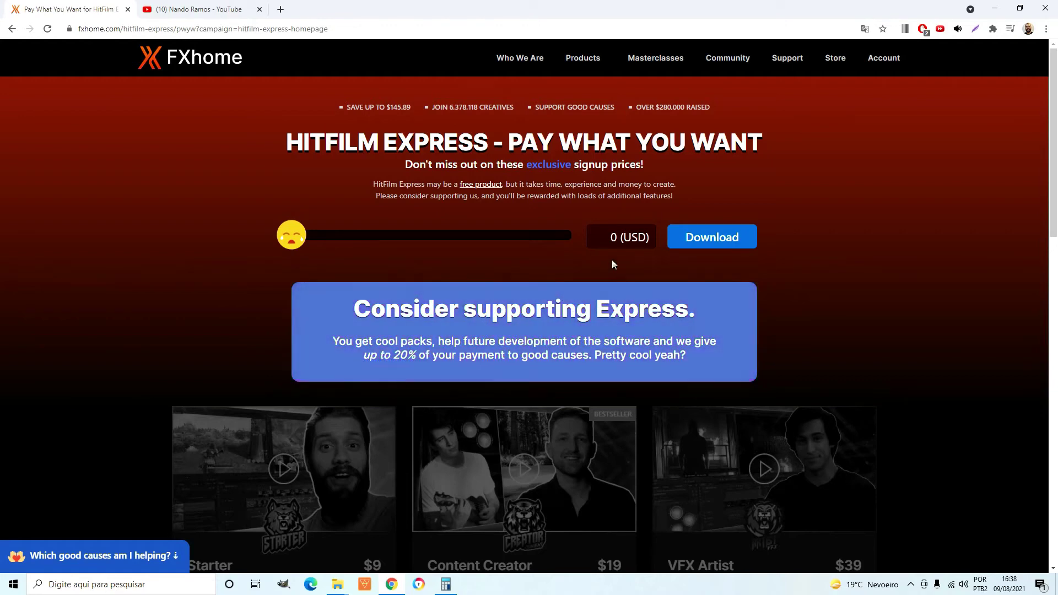
click(710, 245)
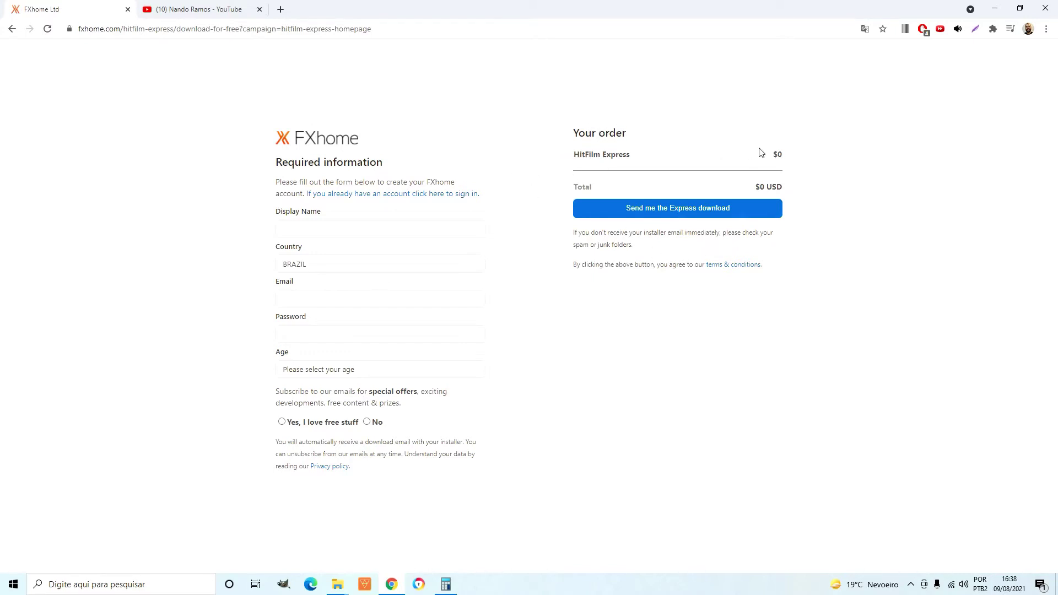
Examine the account form's display name, country, email, password and age fields without filling them in
click(336, 228)
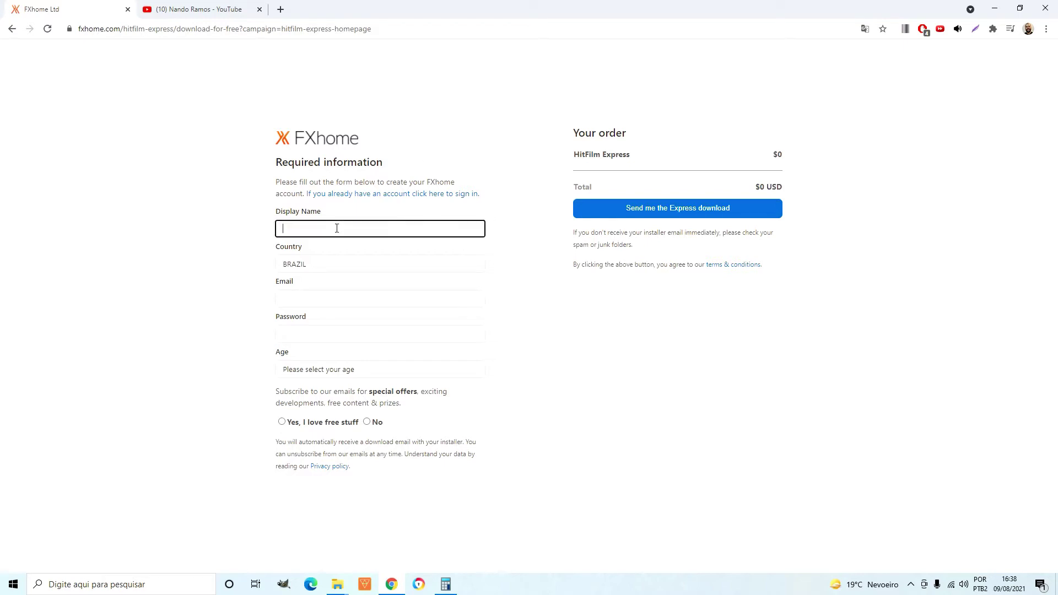
click(322, 267)
click(262, 273)
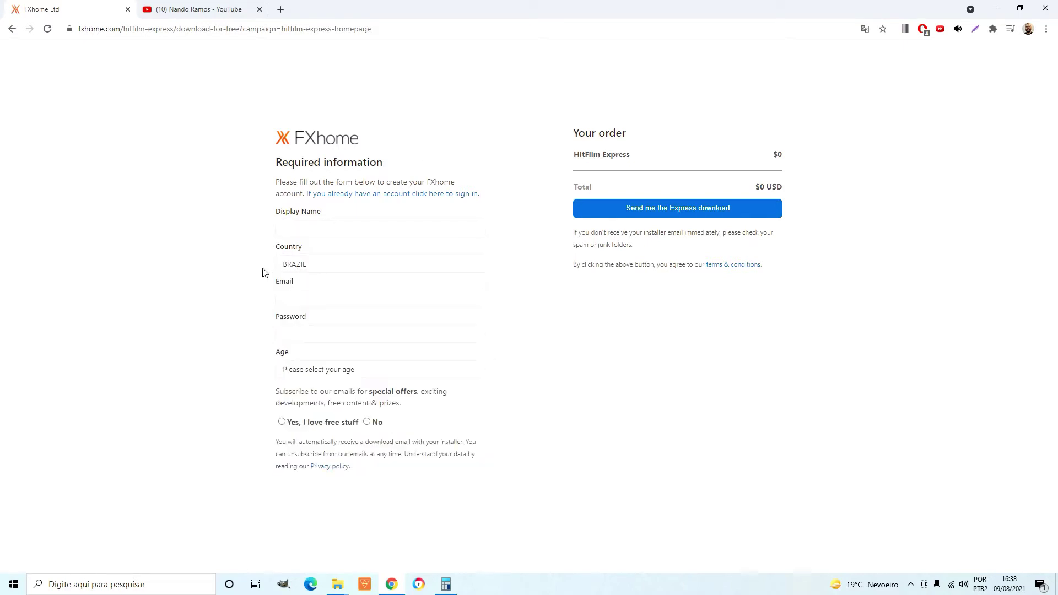
click(285, 297)
click(304, 333)
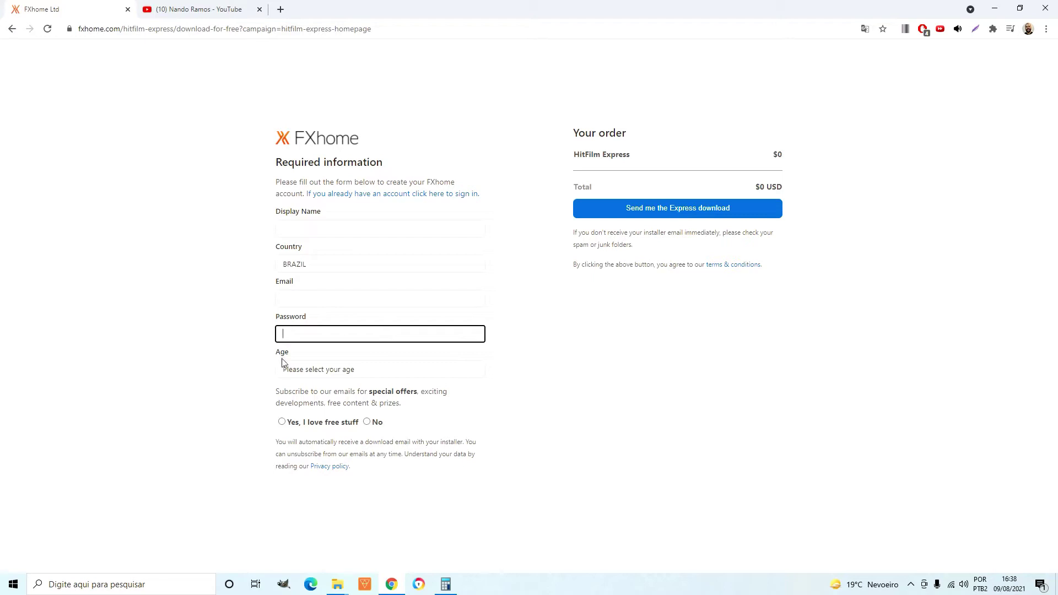
click(296, 373)
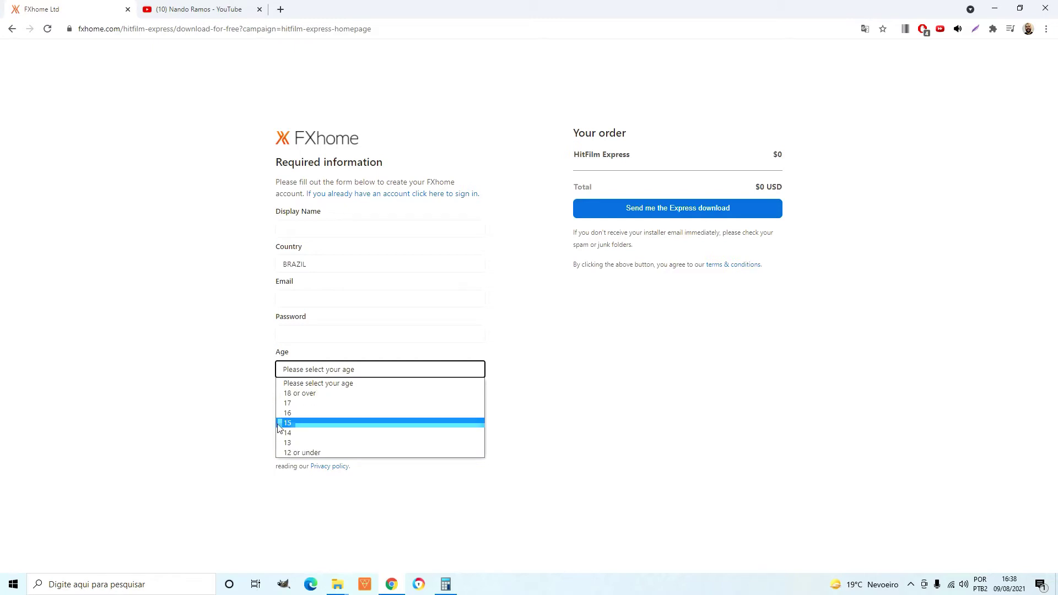
click(248, 395)
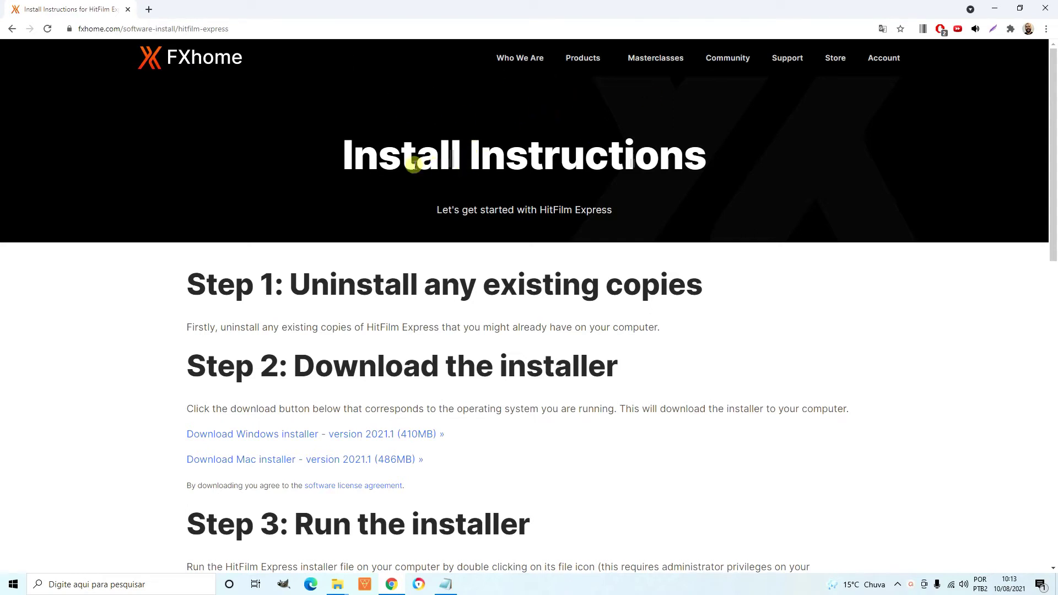
Download the HitFilm Express 2021.1 Windows installer from the install instructions and save it in the Downloads folder
scroll(414, 164, down, 1)
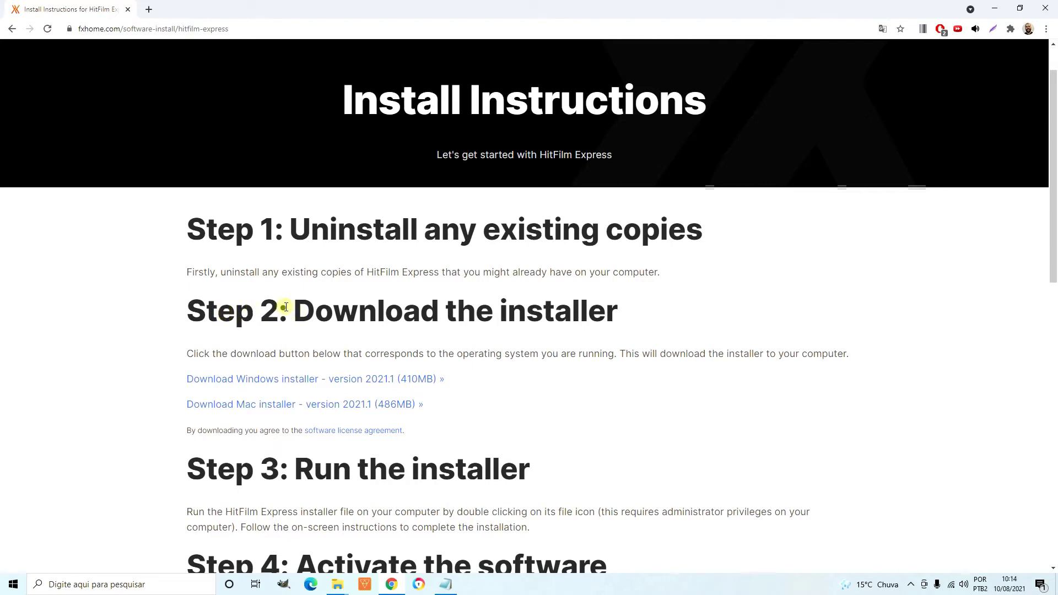
scroll(501, 304, down, 2)
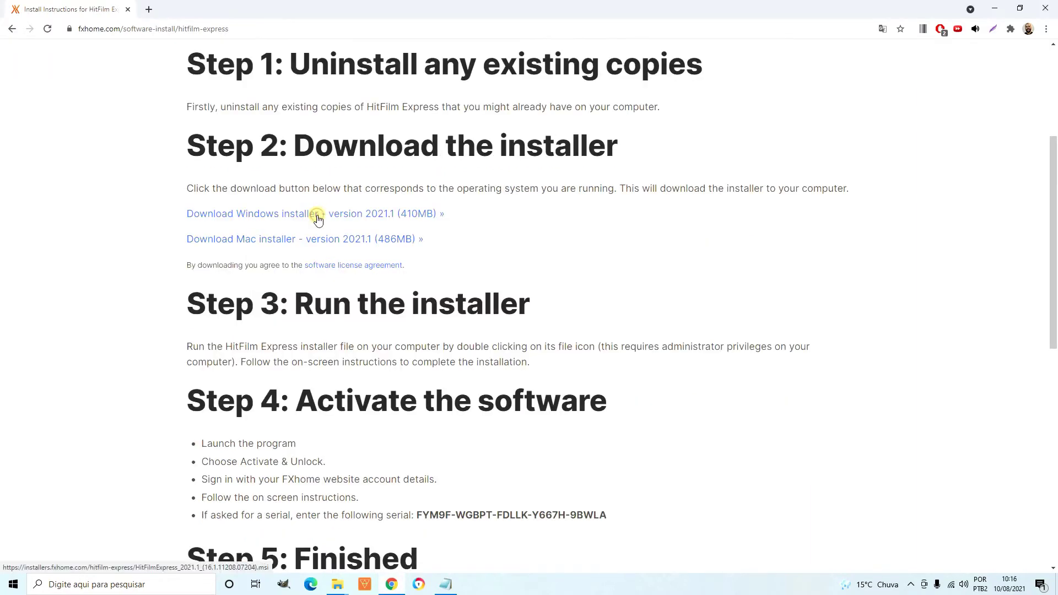
click(318, 219)
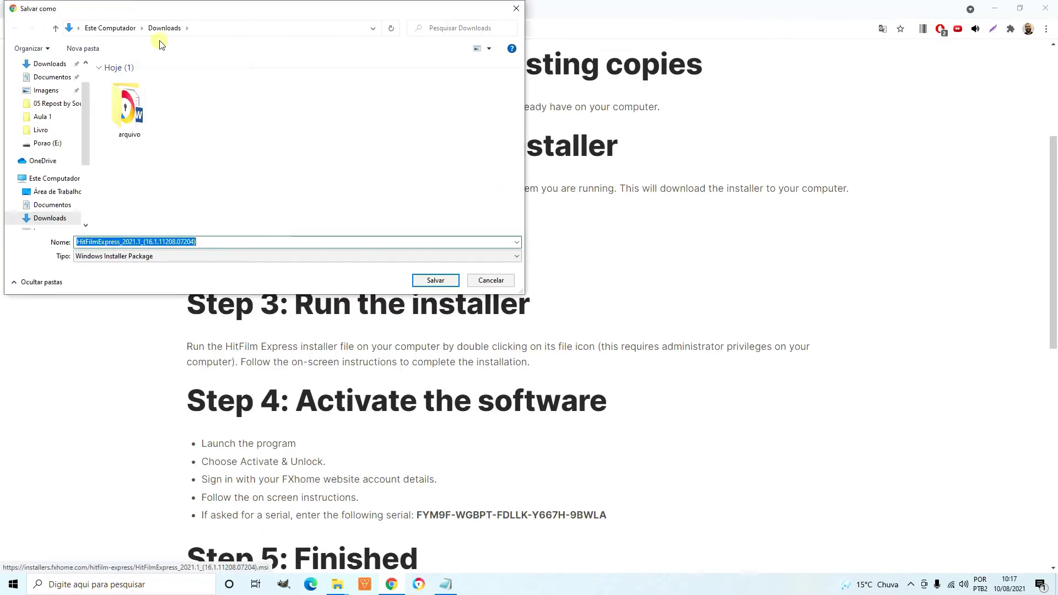
click(434, 282)
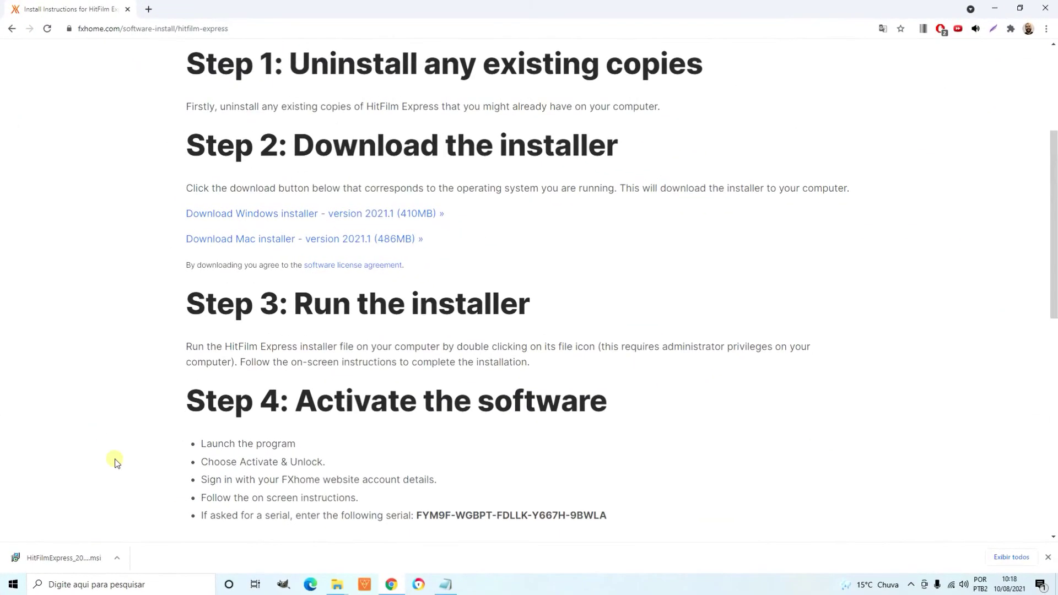
Run the downloaded HitFilm Express installer and accept the terms of the license agreement
click(54, 552)
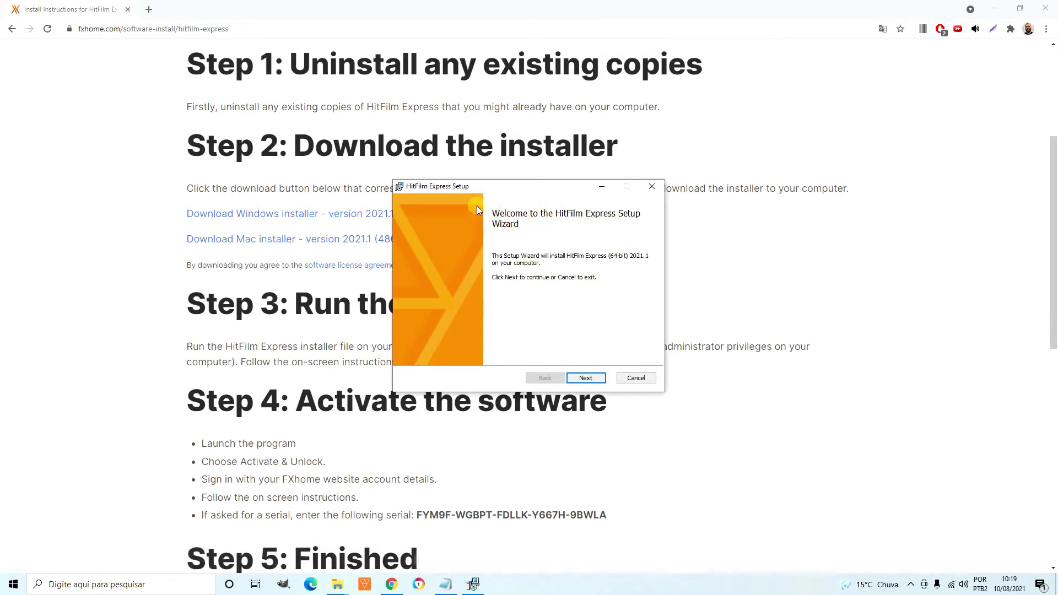
click(593, 378)
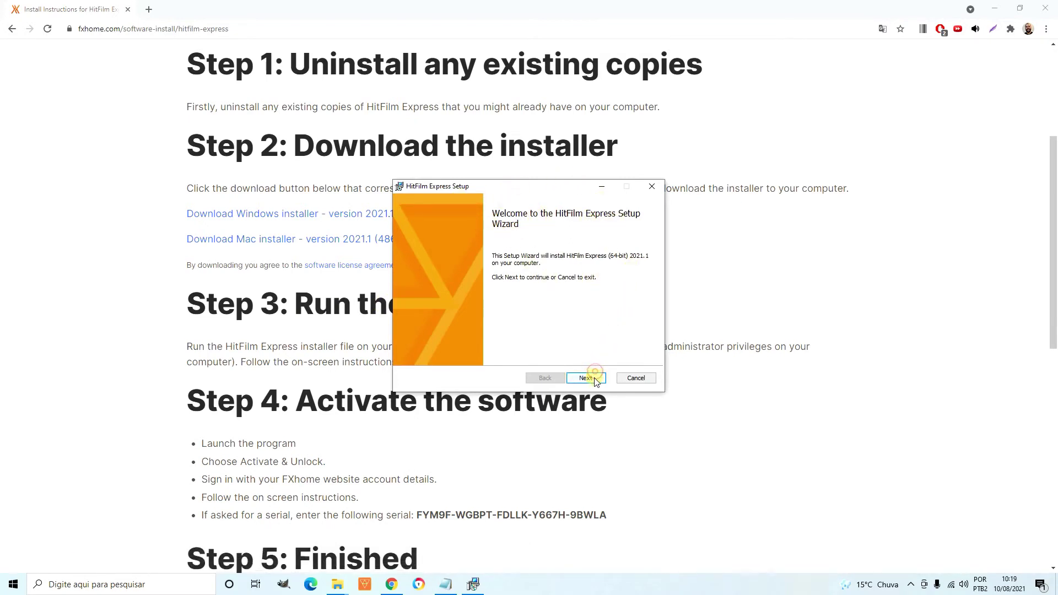
click(421, 352)
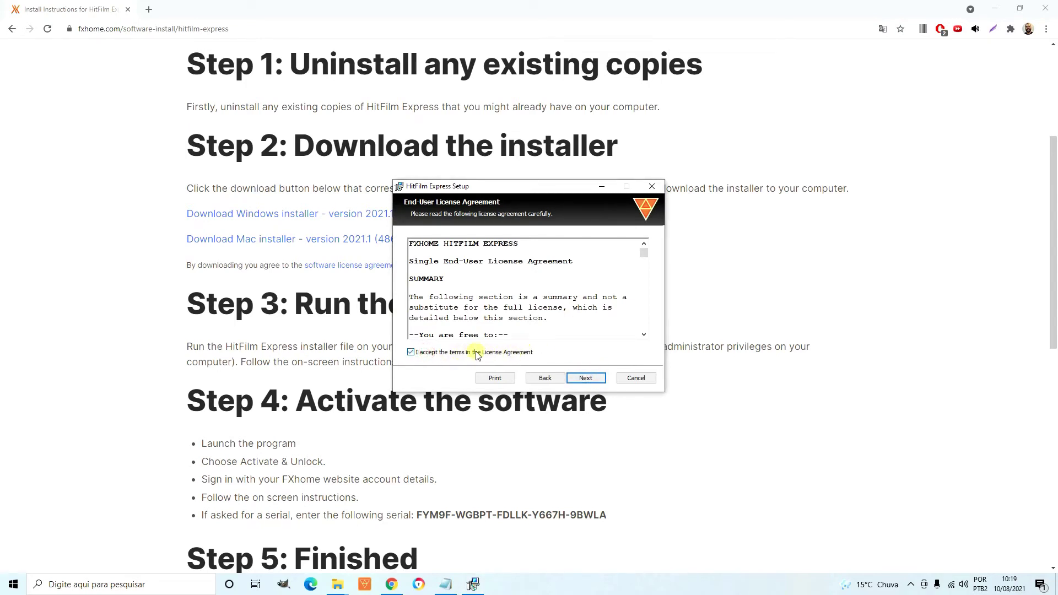
click(590, 379)
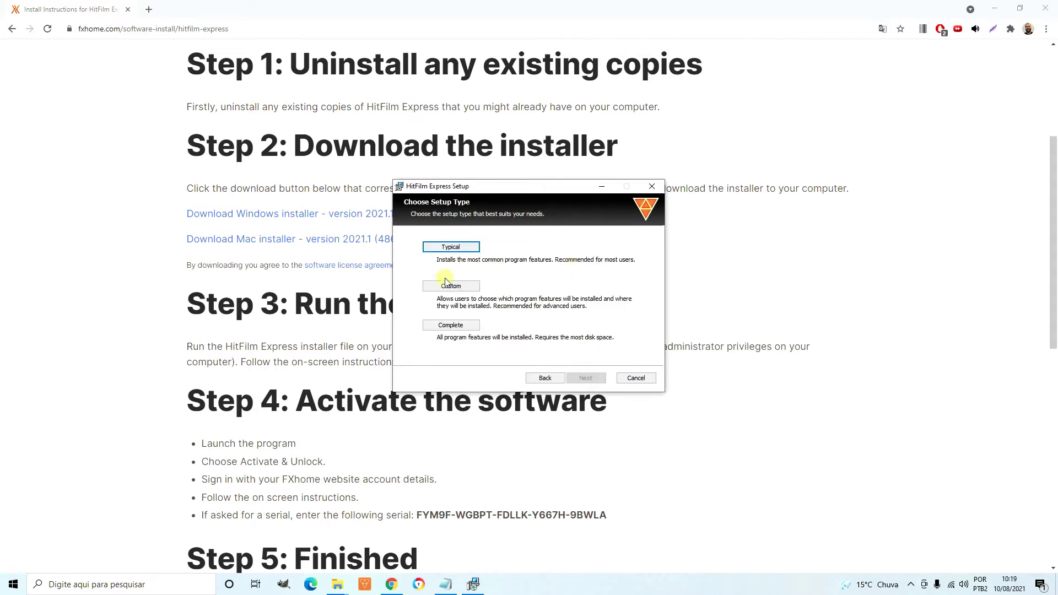
Install HitFilm Express with the Typical setup type and finish the wizard with Start HitFilm Express enabled
click(453, 248)
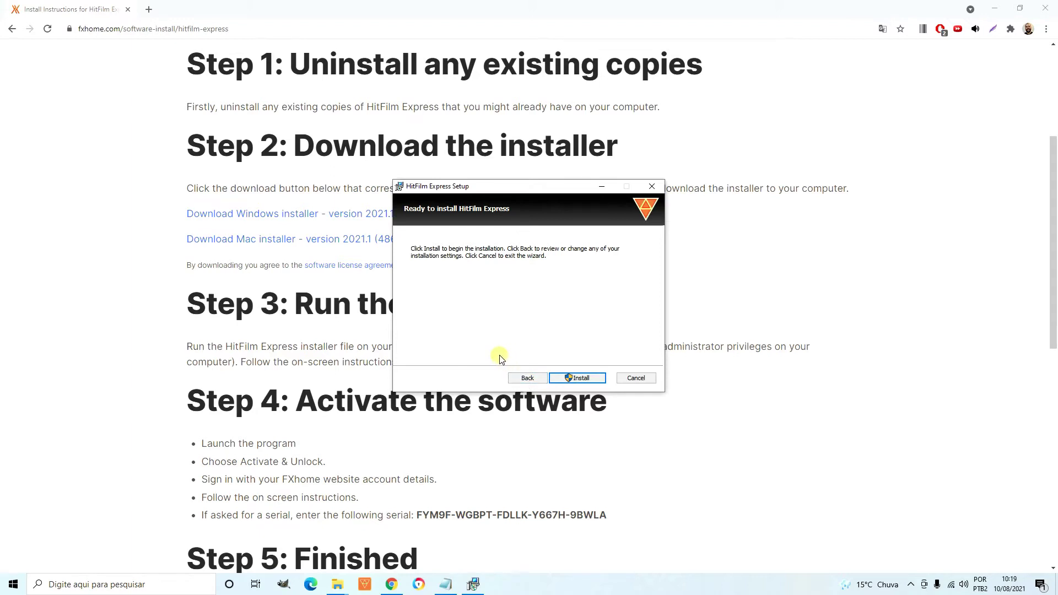
click(580, 379)
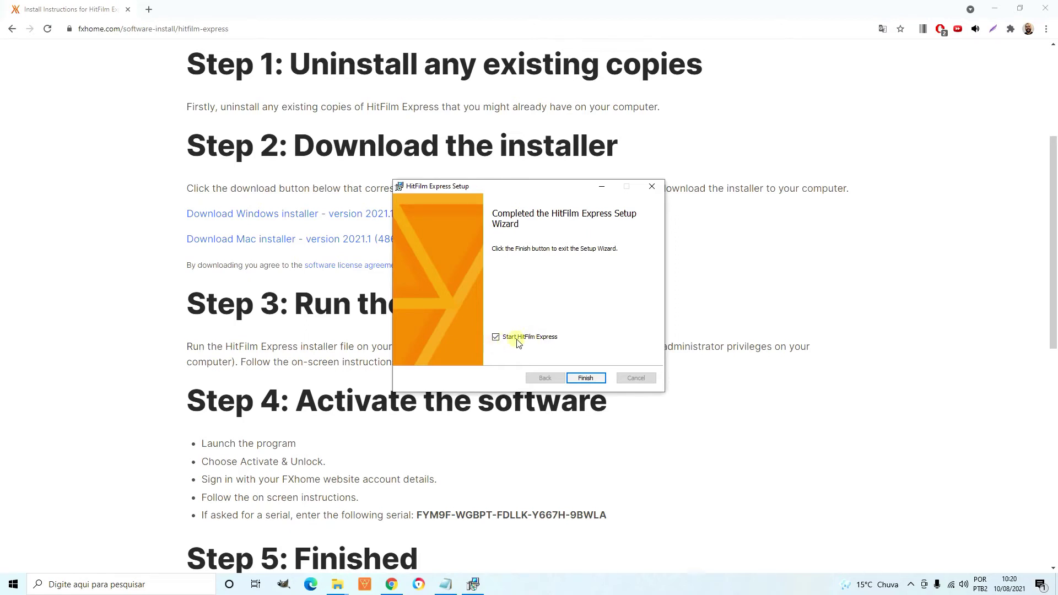
click(595, 379)
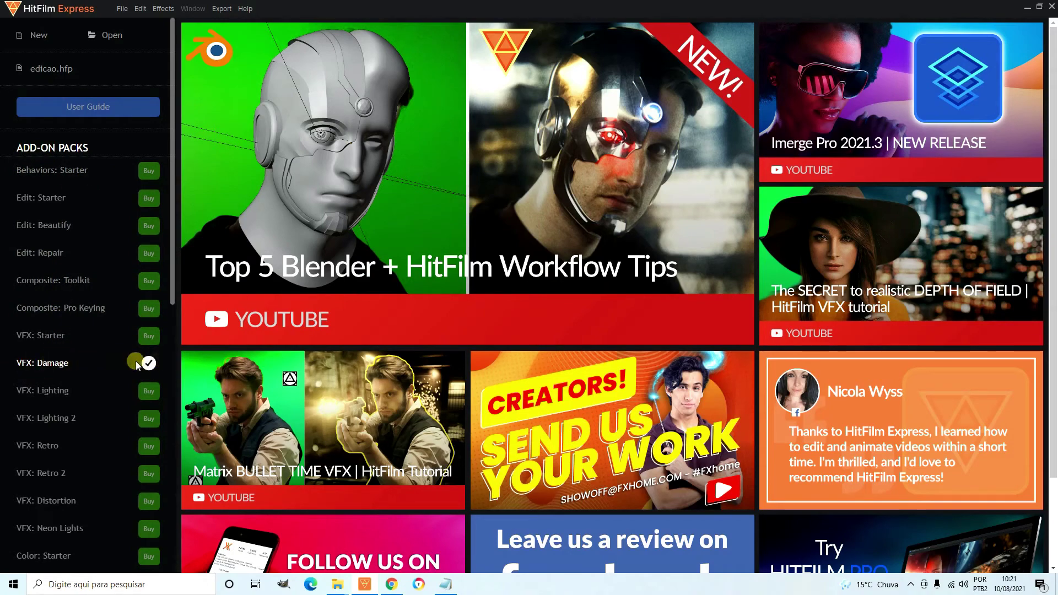
Look through the add-on packs list on the HitFilm Express home screen to see which packs are included
scroll(136, 361, down, 3)
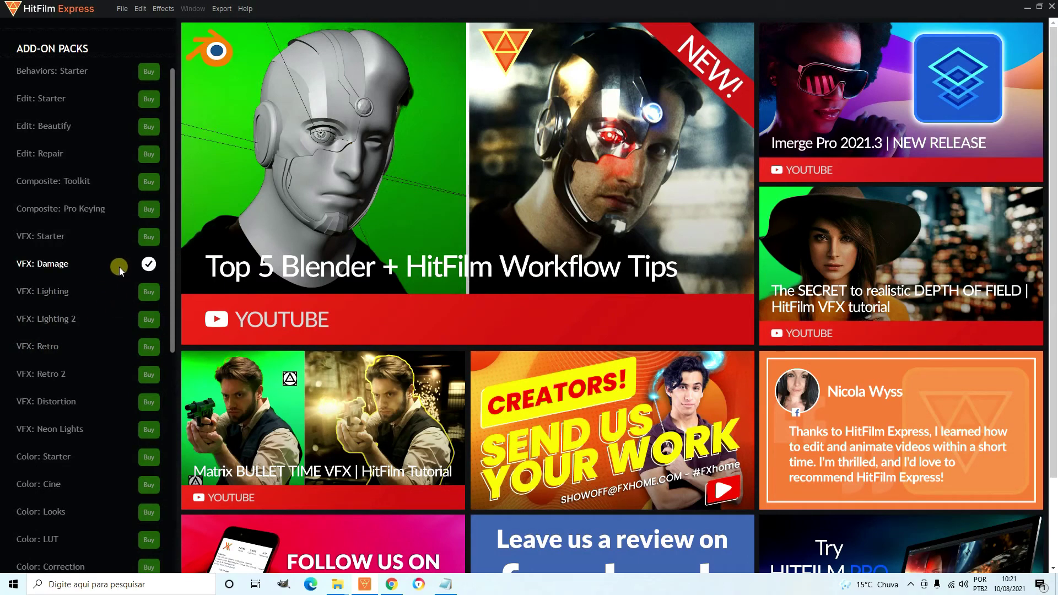
scroll(119, 267, down, 9)
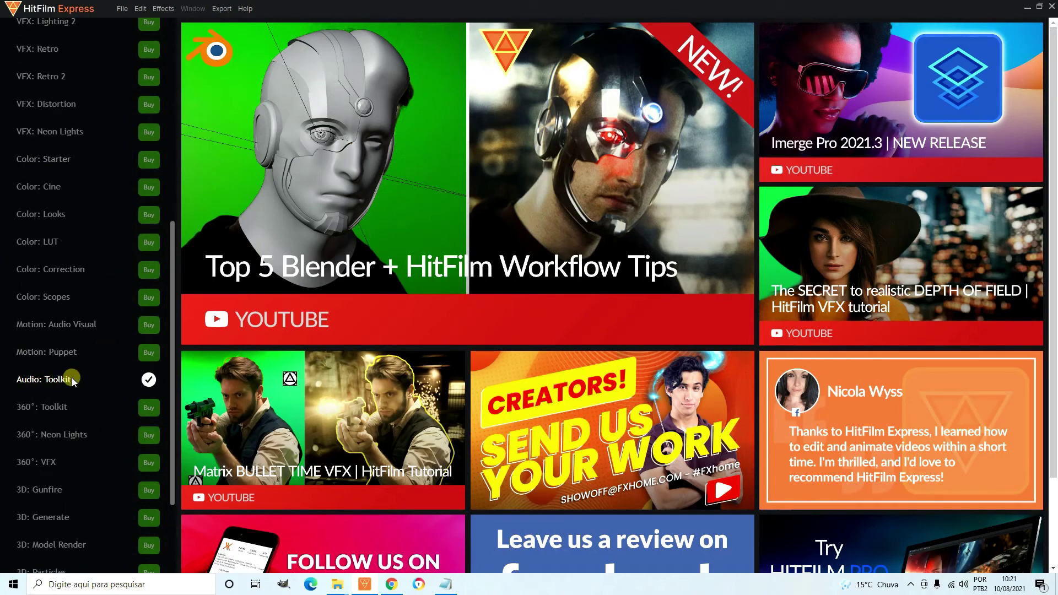
scroll(73, 378, down, 3)
scroll(71, 376, up, 15)
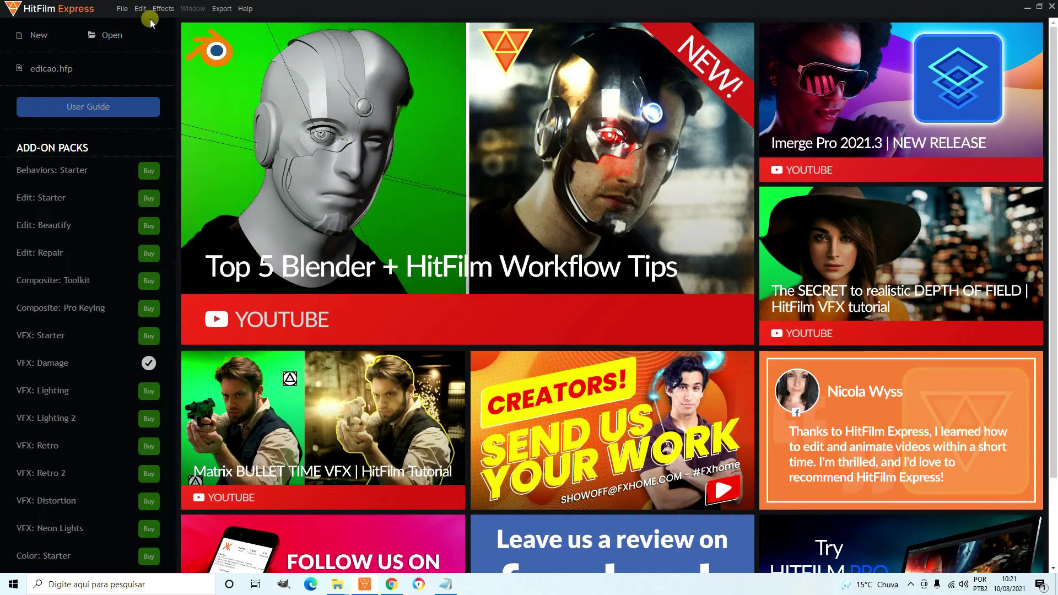
Switch to Chrome to read the Step 4 activation instructions and return to HitFilm Express
click(396, 588)
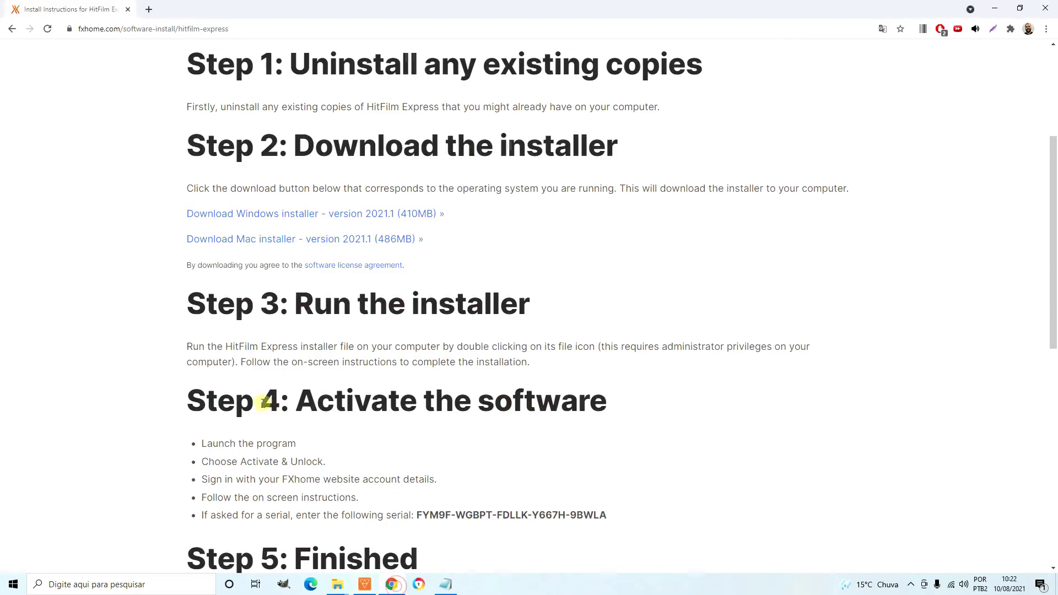
scroll(267, 397, down, 1)
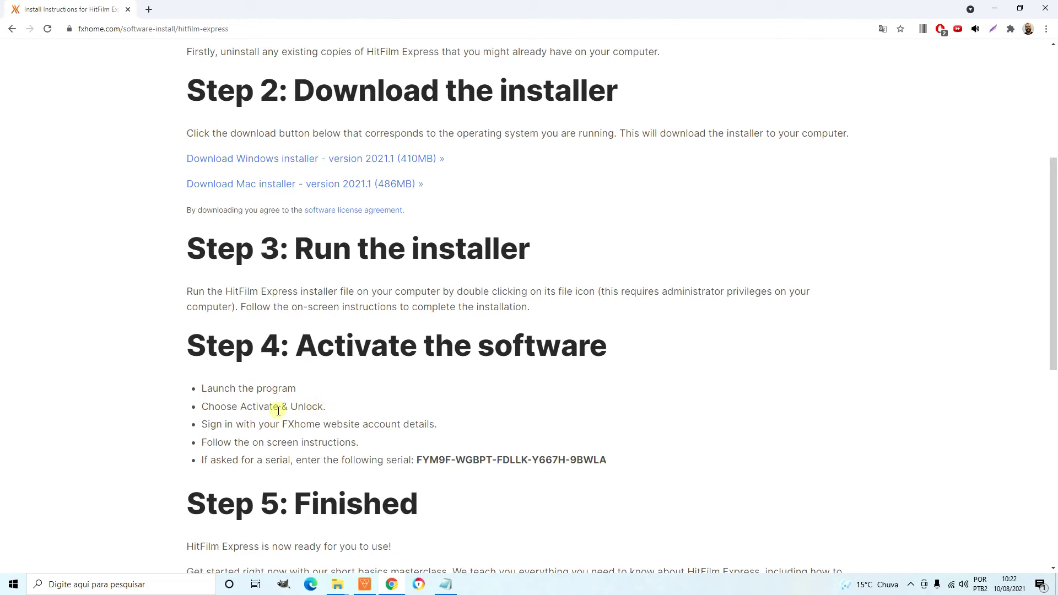
click(369, 588)
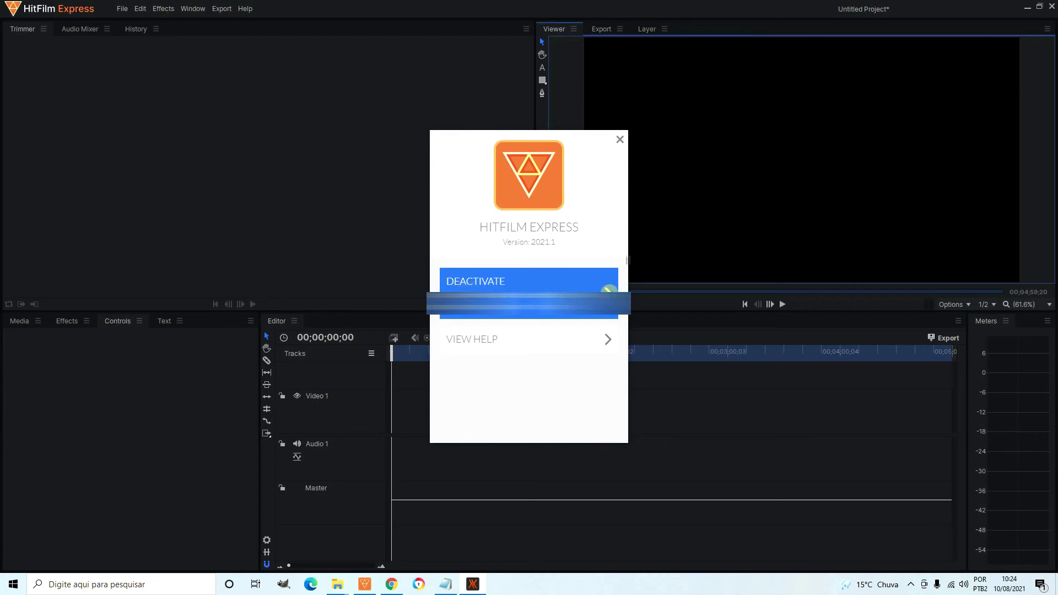
click(609, 290)
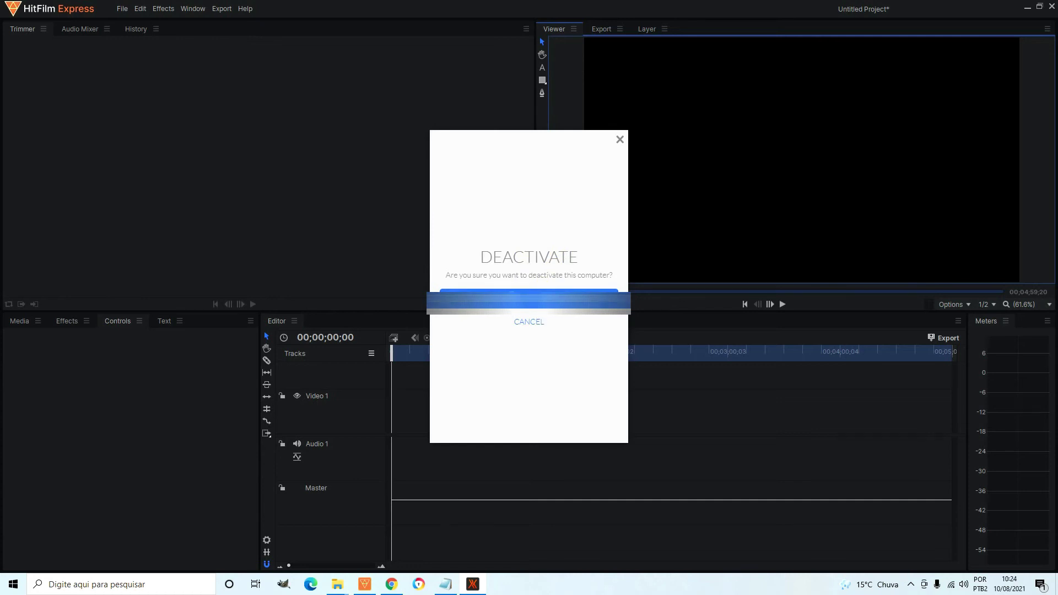
click(528, 322)
click(619, 139)
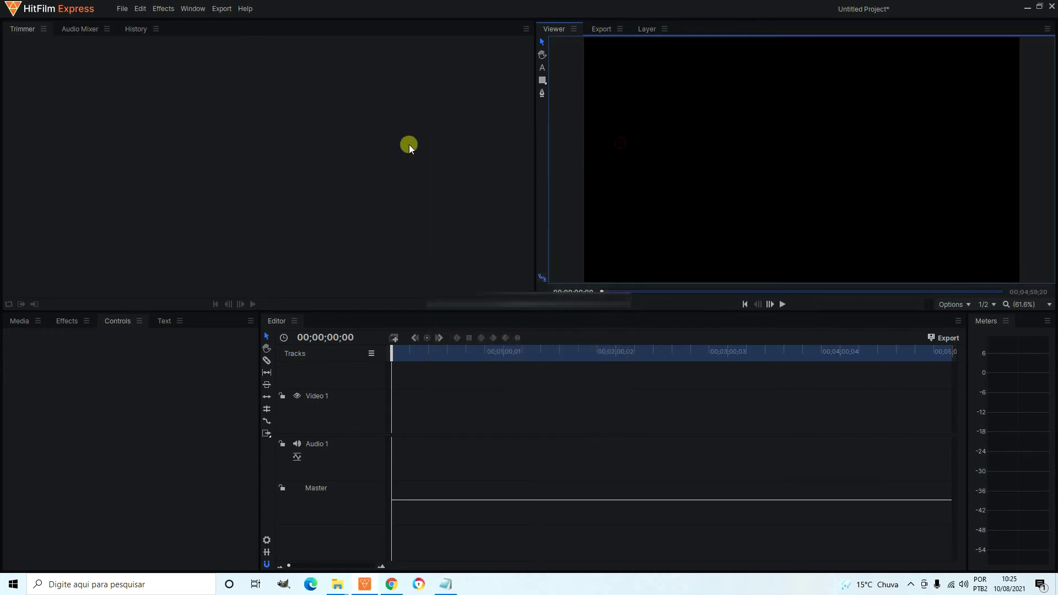
View the activated and disabled features in the Activation options, and close the options without changes
click(125, 11)
click(156, 137)
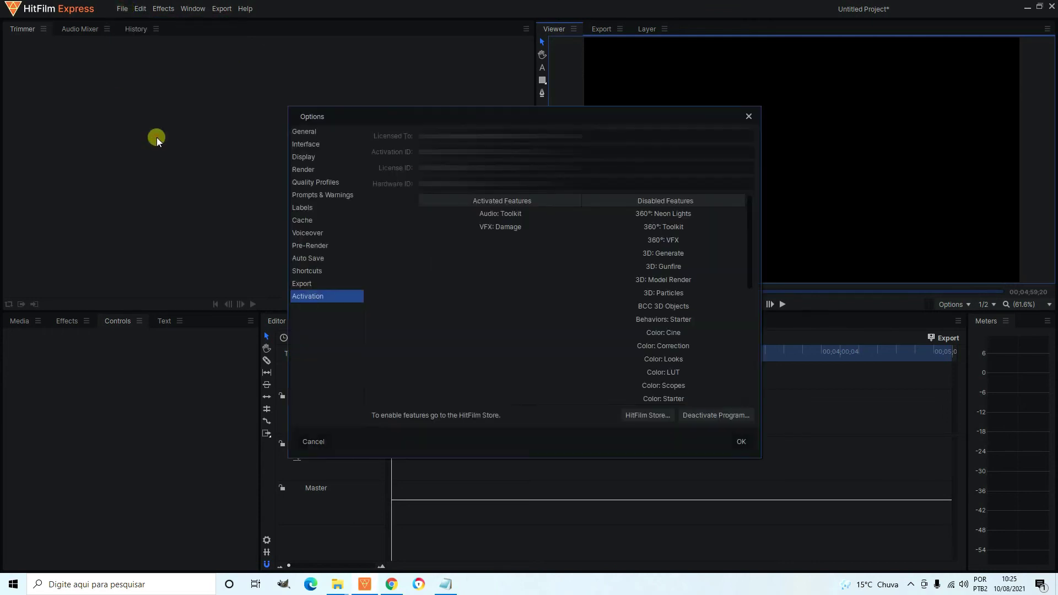
click(745, 118)
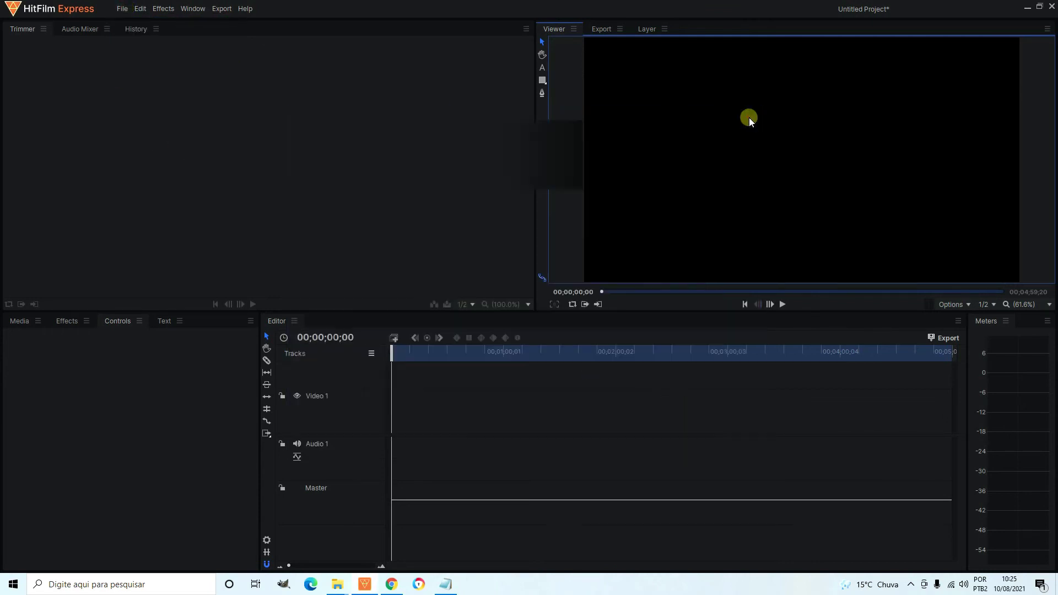
Switch to Chrome and highlight the serial listed under Step 4 of the install instructions
click(391, 584)
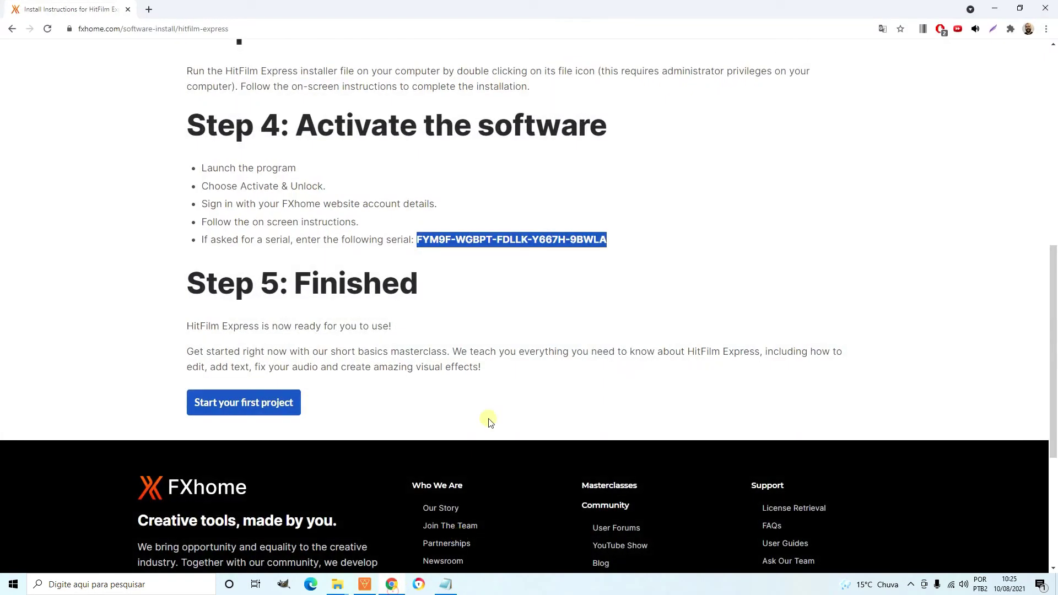
click(435, 240)
scroll(439, 250, up, 10)
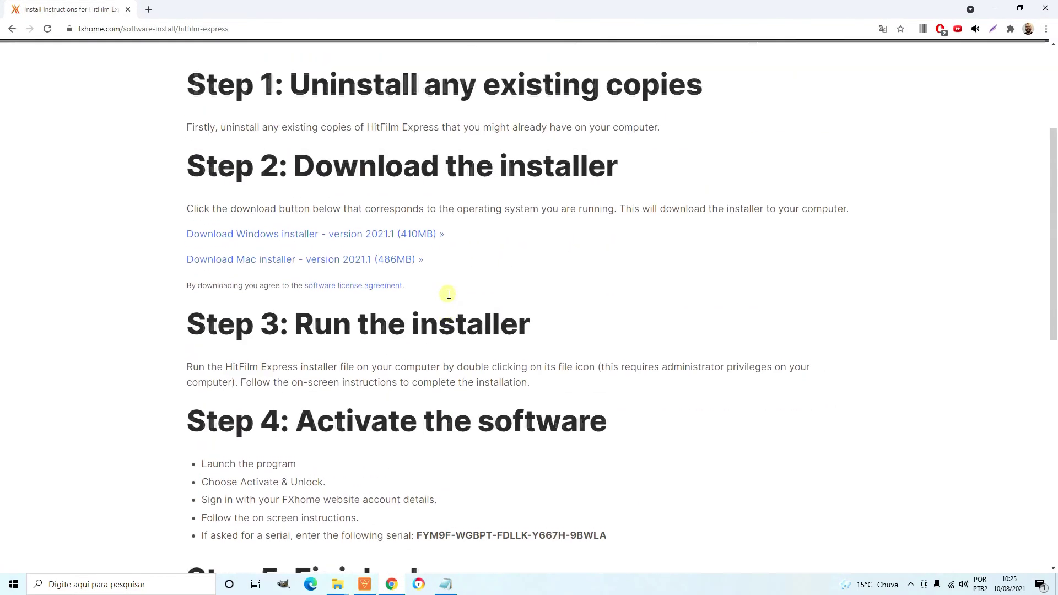
scroll(430, 333, down, 10)
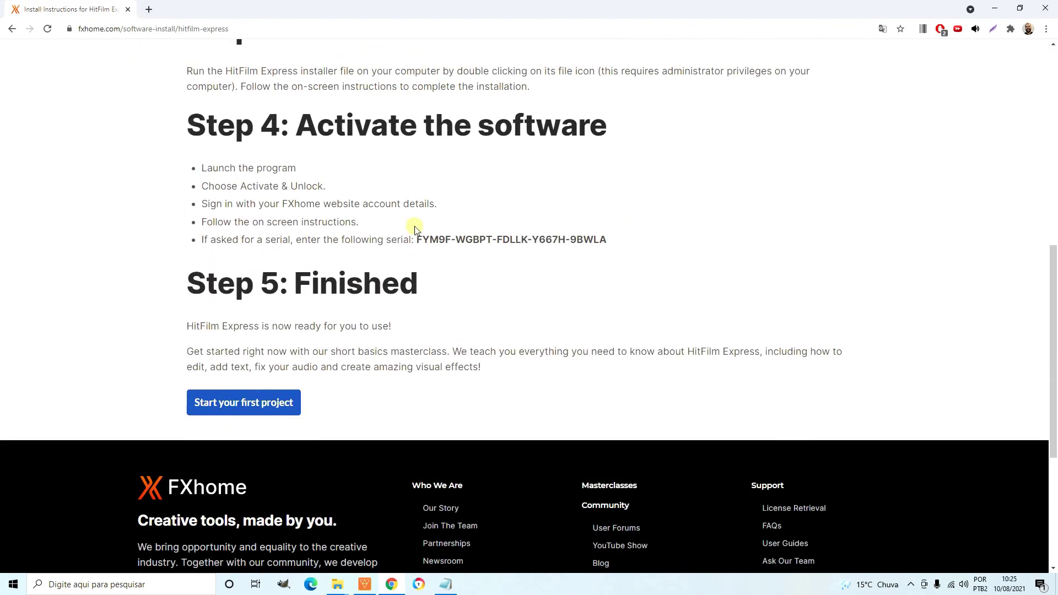
drag(418, 239, 607, 240)
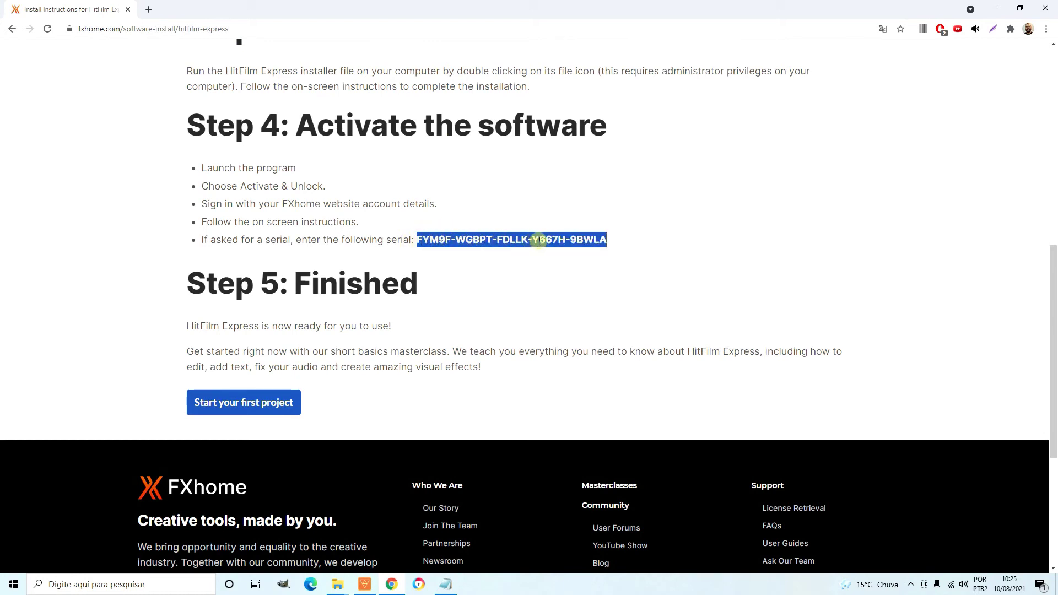
Copy the full serial from the Step 4 activation instructions and switch to HitFilm Express
click(420, 241)
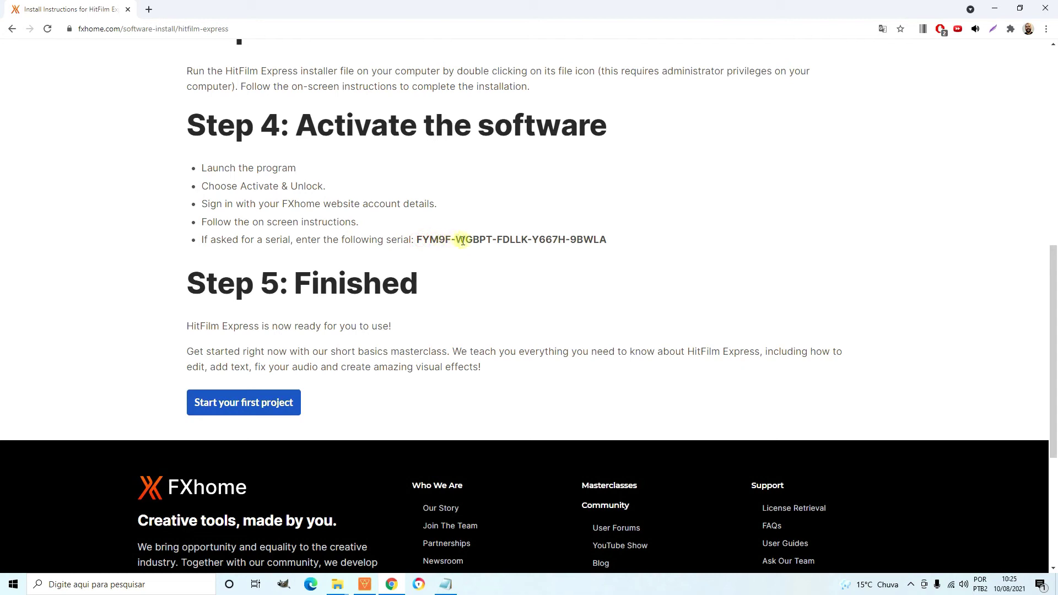
drag(611, 244, 441, 241)
right_click(441, 241)
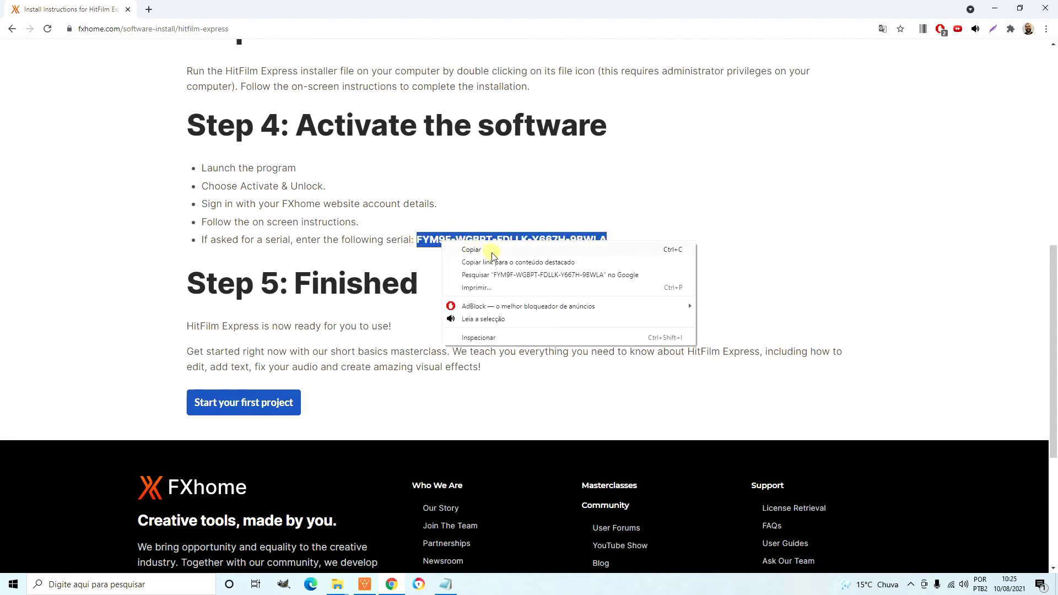
click(490, 249)
click(362, 589)
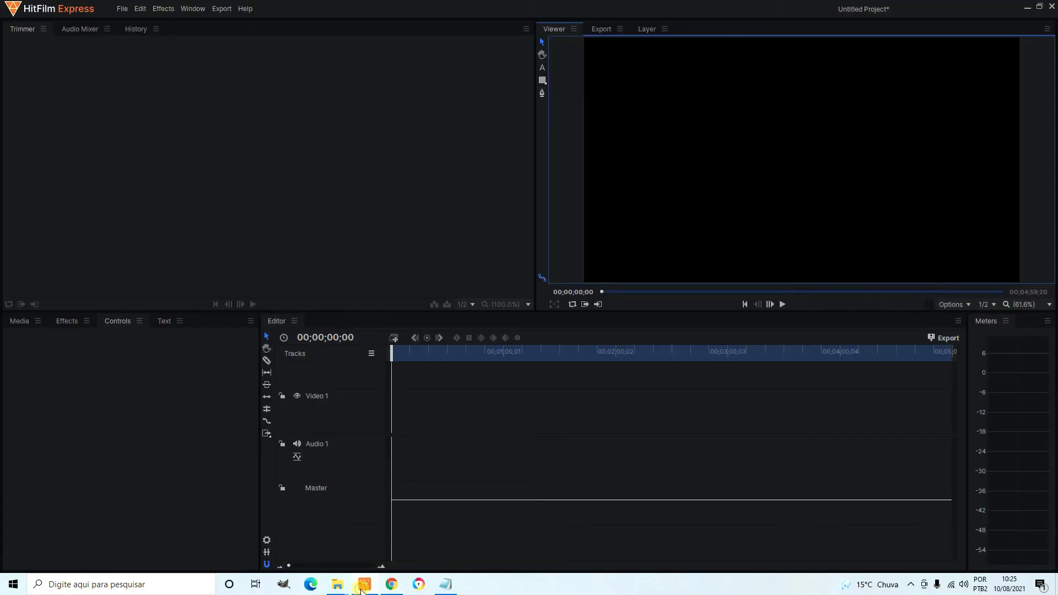
Switch to Chrome to review the Step 4 and Step 5 instructions, and return to HitFilm Express
click(391, 586)
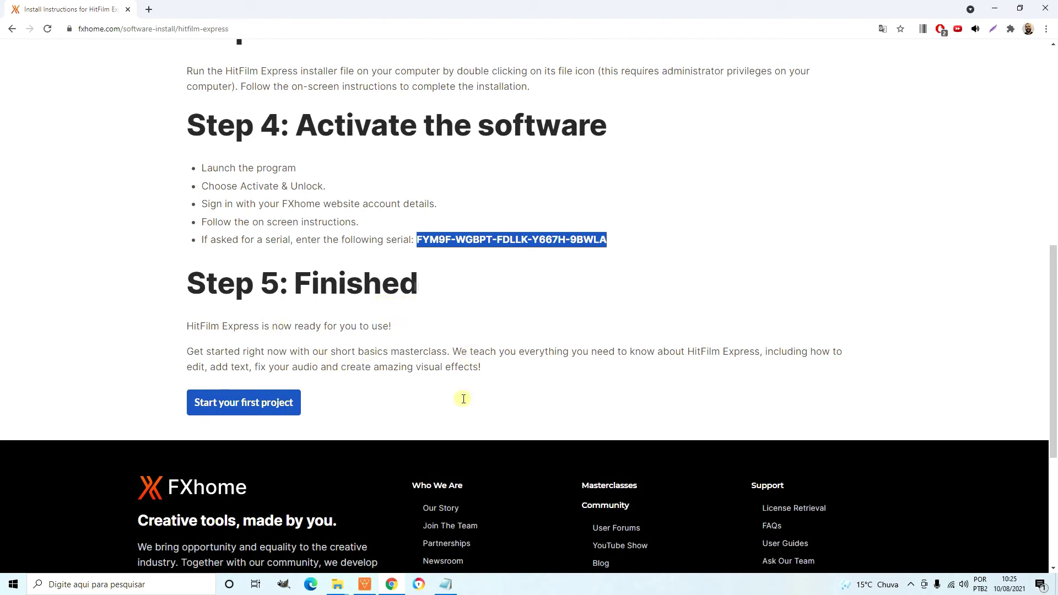
mouse_move(366, 592)
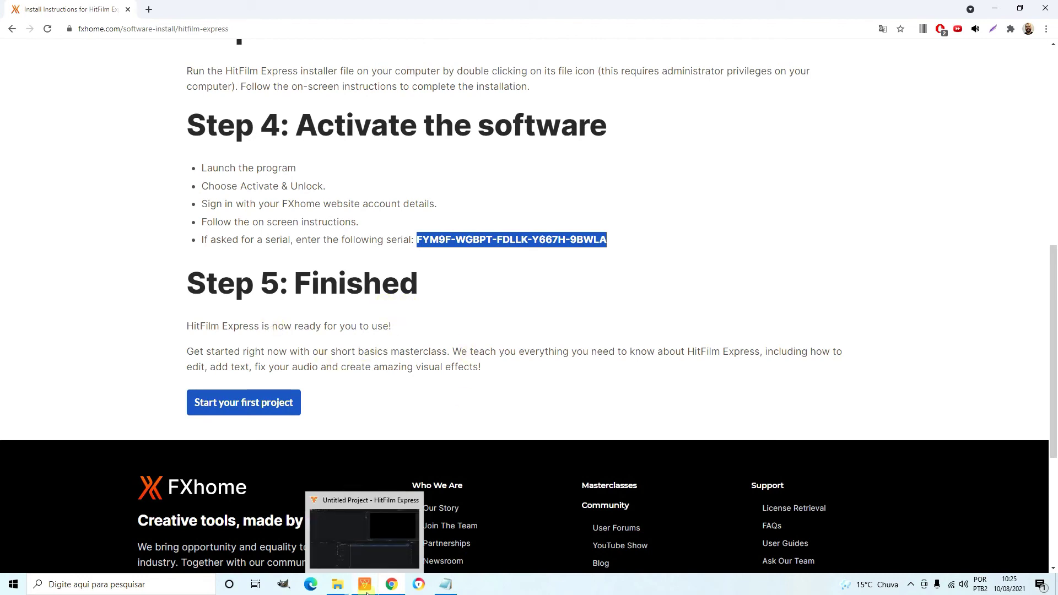
click(367, 591)
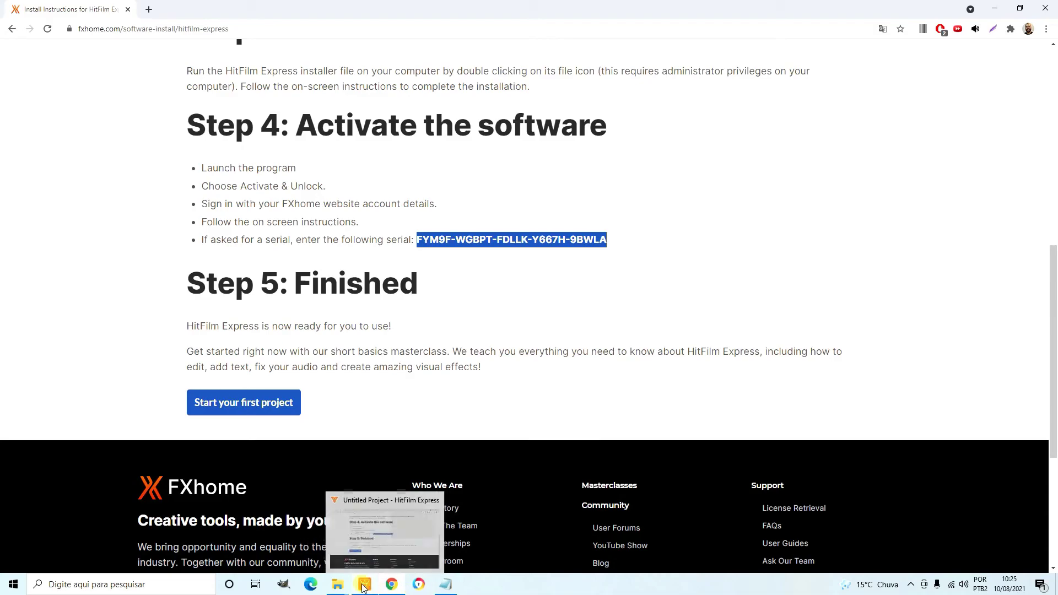